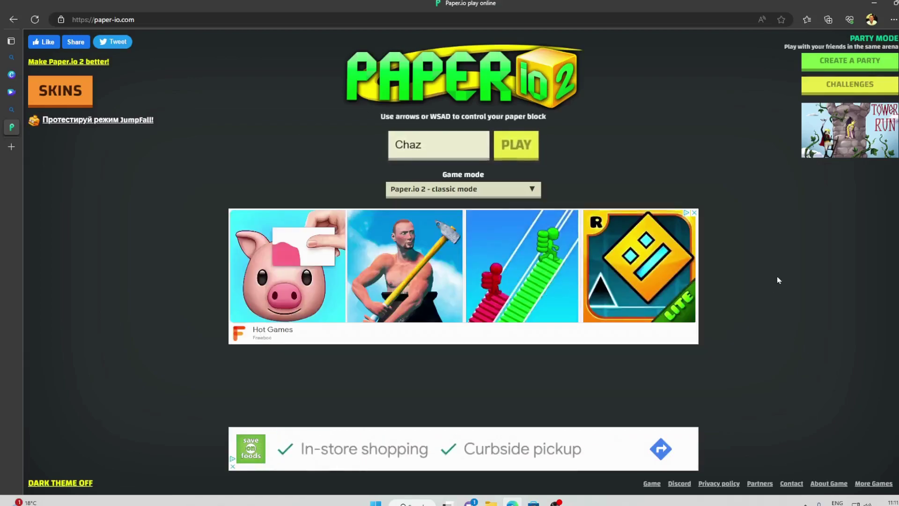
Dismiss the Hot Games and game-grid ads, browsing the game modes but keeping classic mode
click(695, 213)
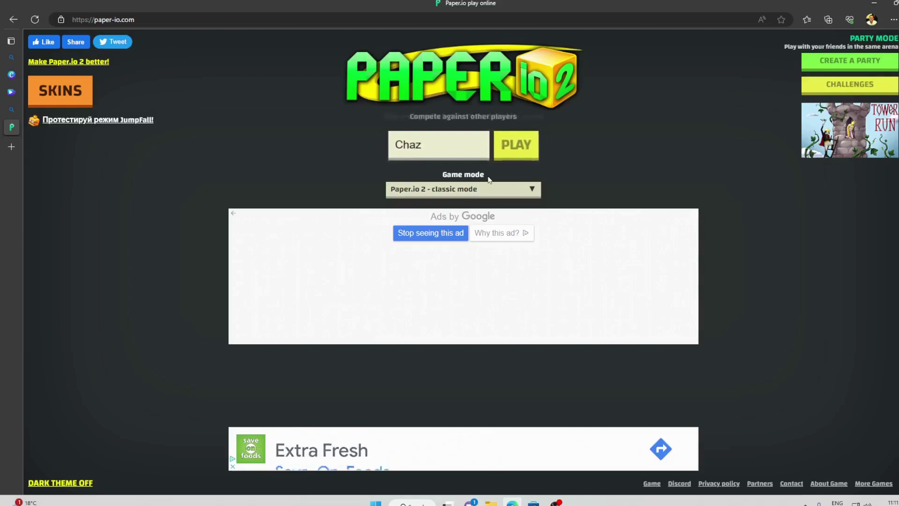
click(458, 196)
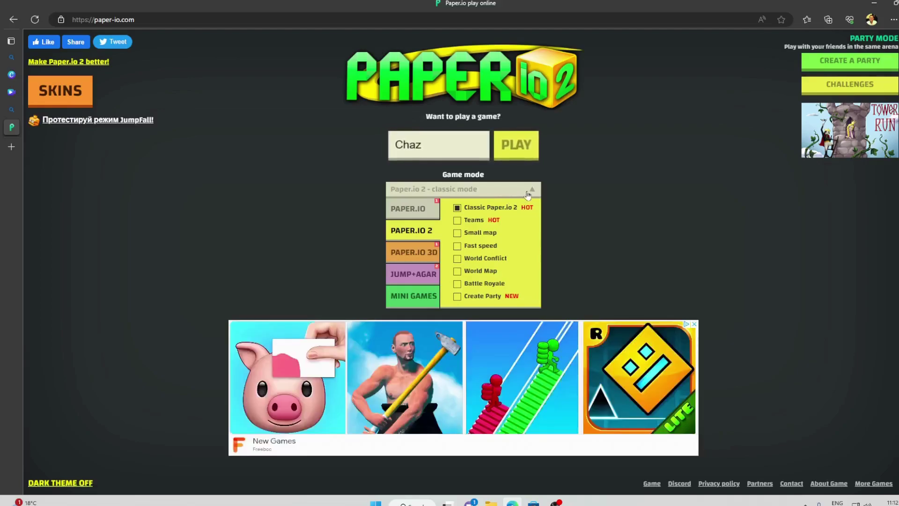
click(528, 195)
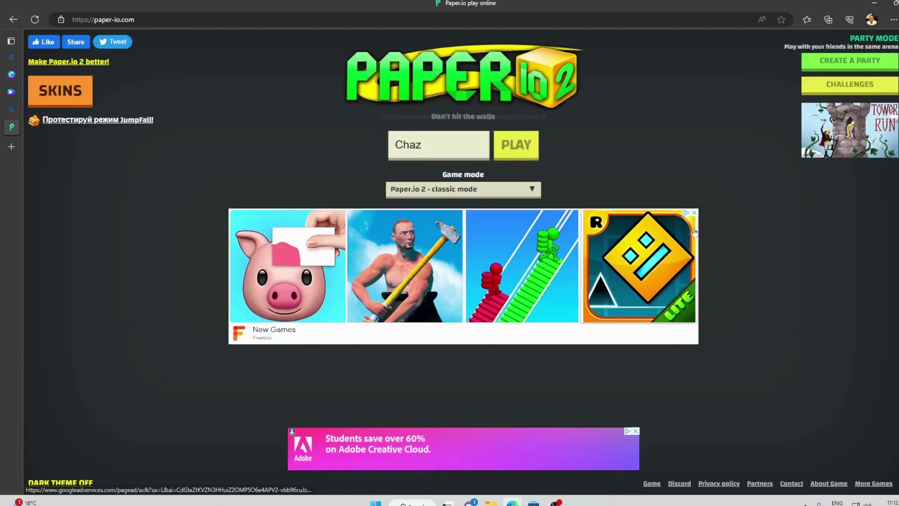
click(694, 213)
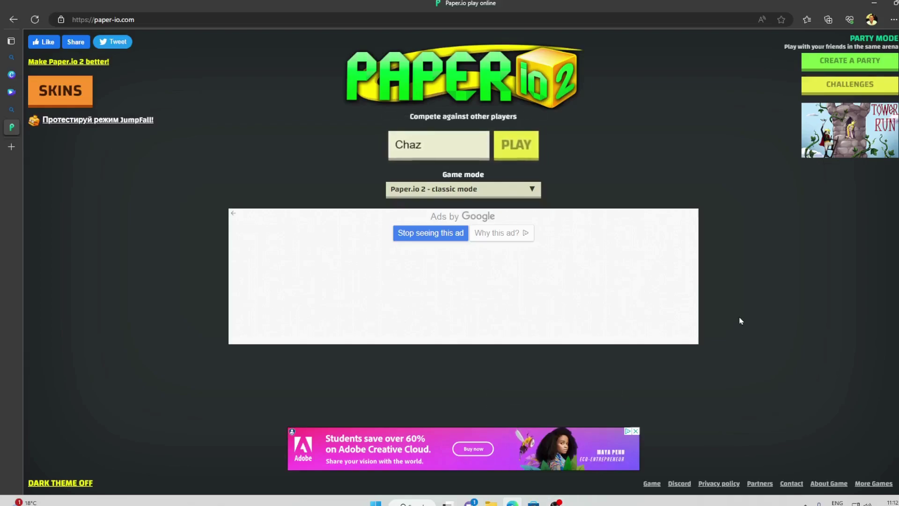
Let the round run until it ends at a 1.03% best after 43 seconds
key(alt+Tab)
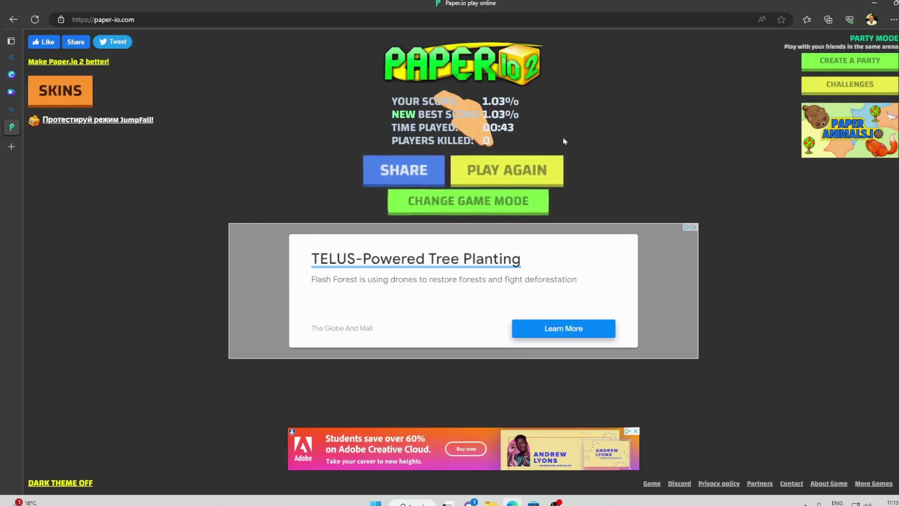
Start a new round with Play Again and play it to 2.62% with two kills
click(503, 180)
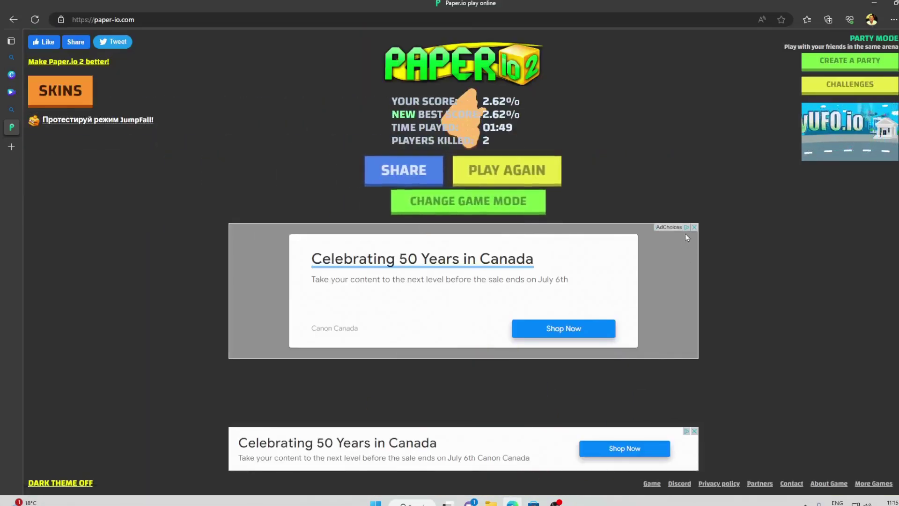
Open the Skins collection to view the locked skins and their unlock challenges
click(44, 80)
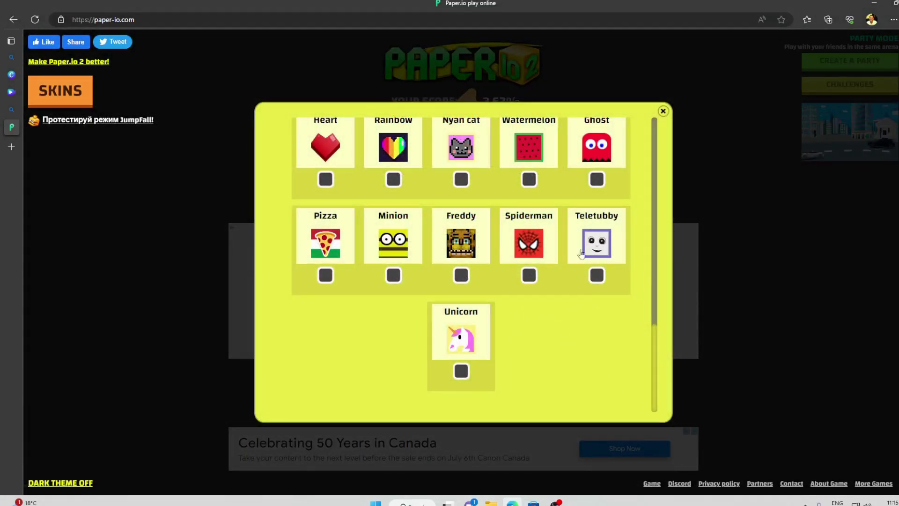
scroll(491, 281, up, 2)
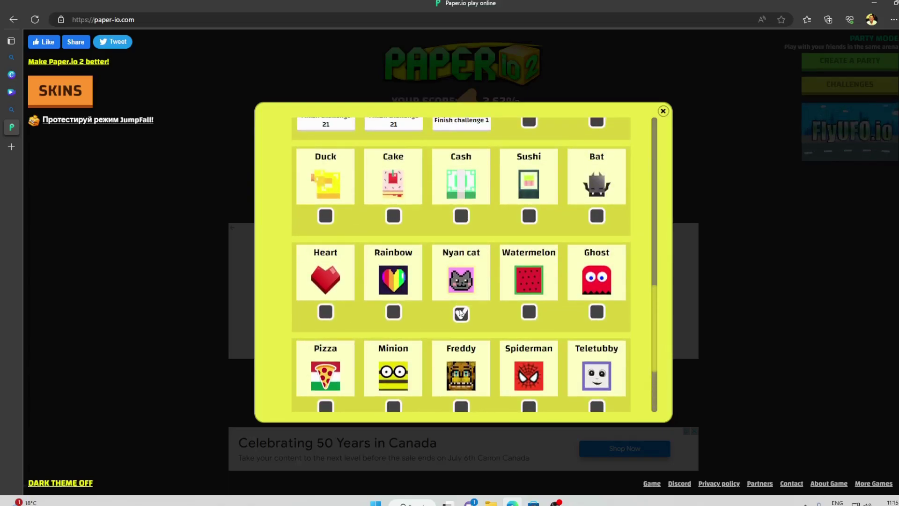
scroll(461, 314, up, 1)
scroll(464, 314, up, 2)
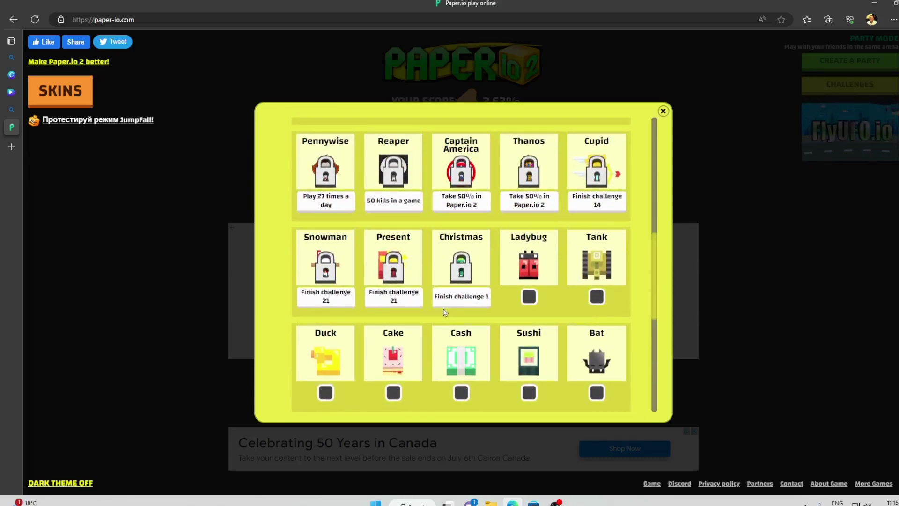
scroll(445, 313, up, 1)
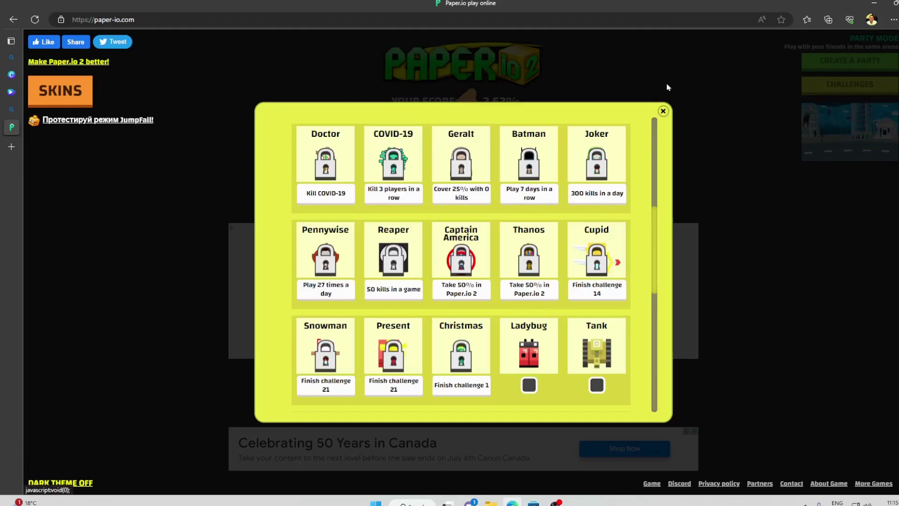
Close the Skins collection with its X before the next round's video ad
click(663, 112)
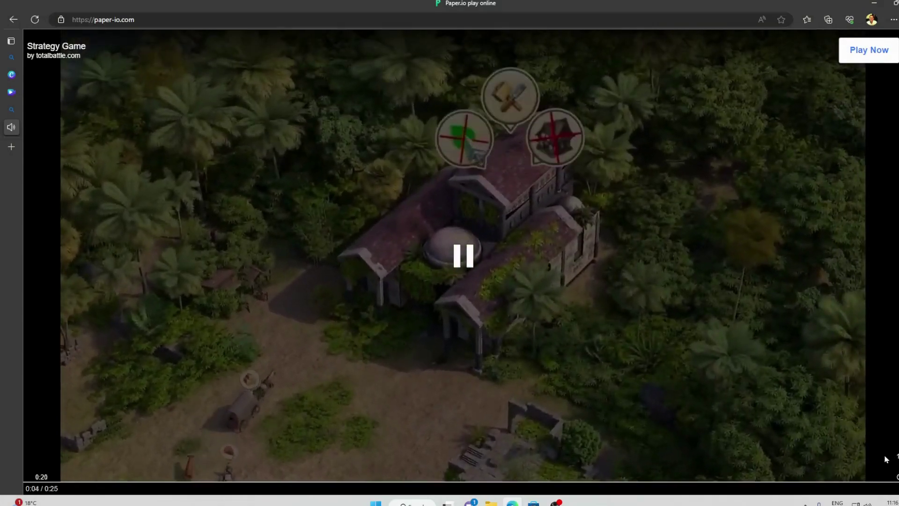
Skip the video ad and play the round to a 3.61% best with six kills
click(869, 454)
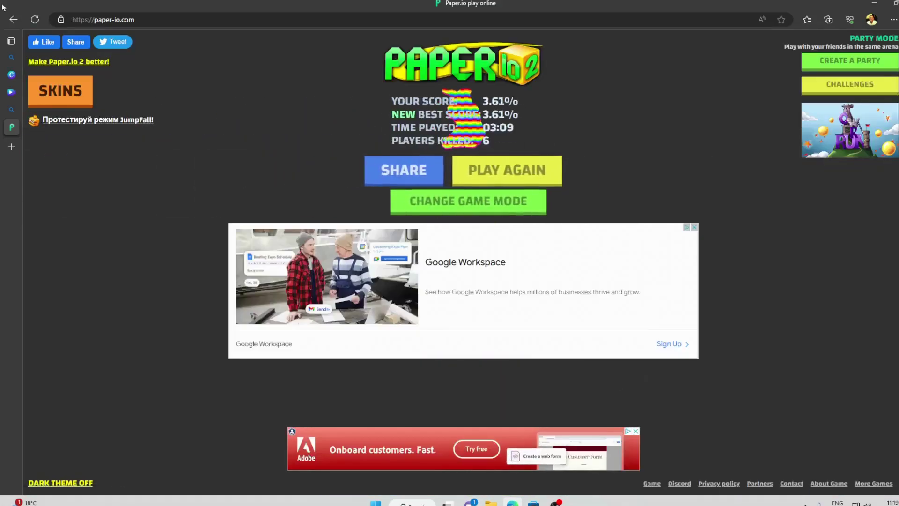
Open the Skins collection, confirm Minion is ticked, and close it
click(56, 88)
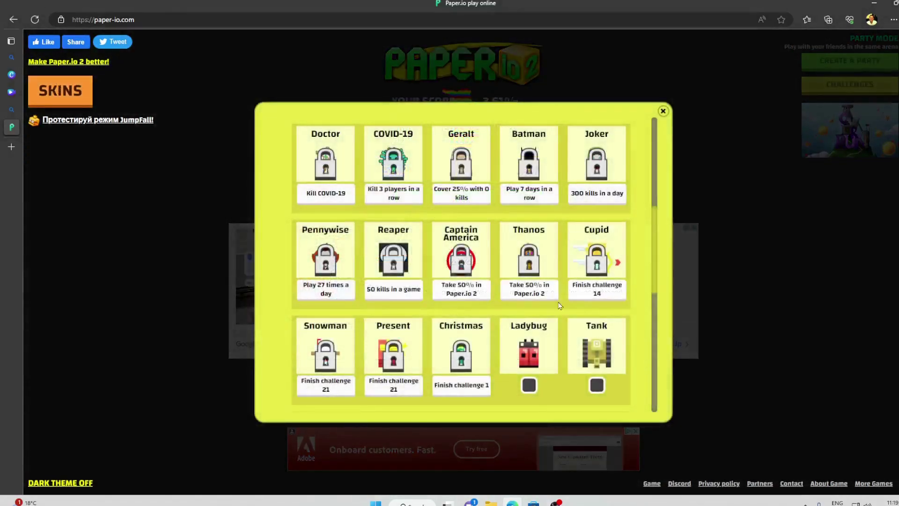
scroll(556, 312, down, 3)
scroll(555, 311, down, 1)
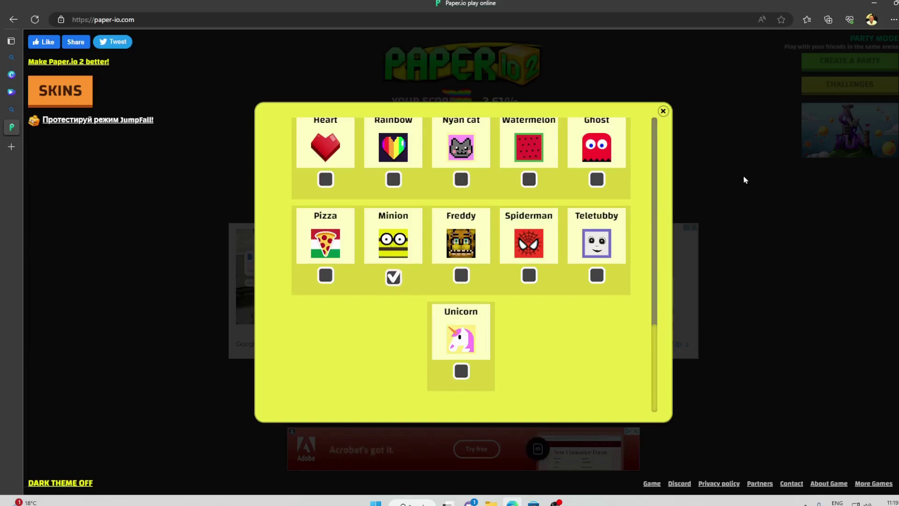
click(662, 112)
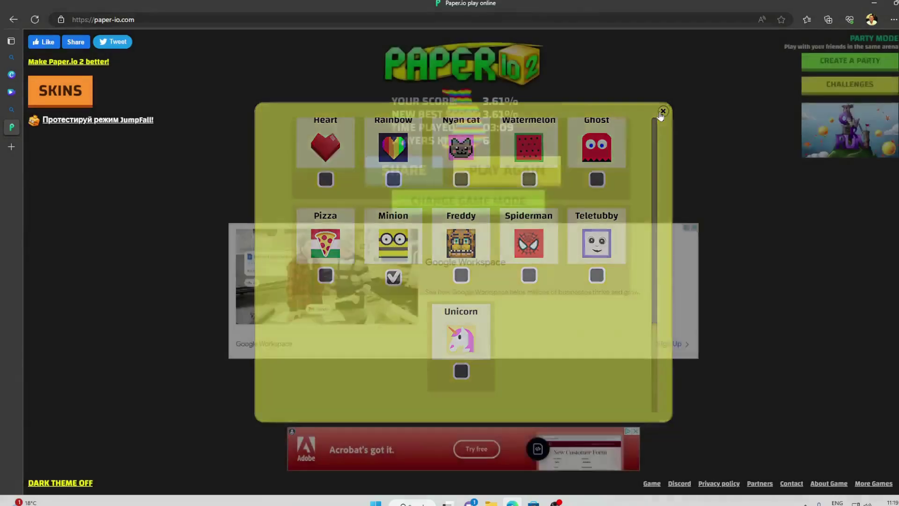
Start a new round as Minion and capture territory up to 9.65%
click(499, 171)
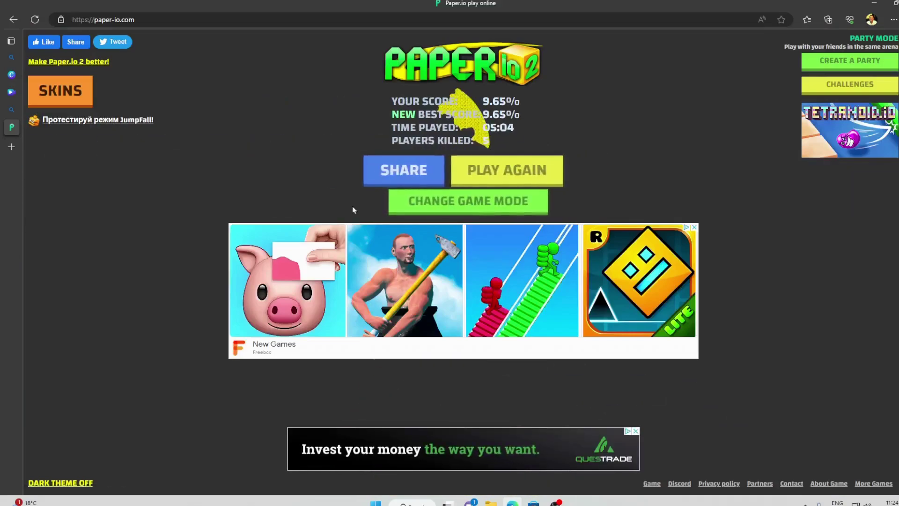
Reopen the Skins collection and scroll down to locked skins like Doctor, Batman and Tank
click(55, 91)
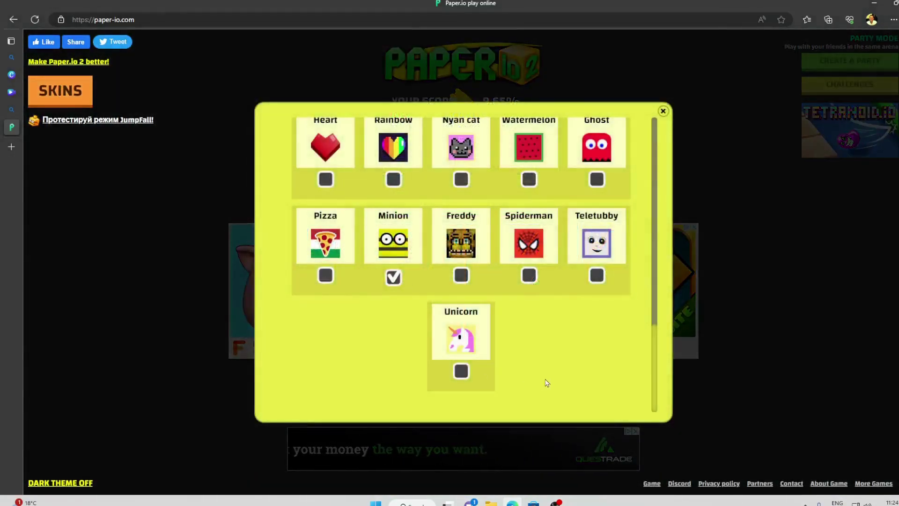
scroll(546, 383, up, 2)
scroll(540, 353, up, 2)
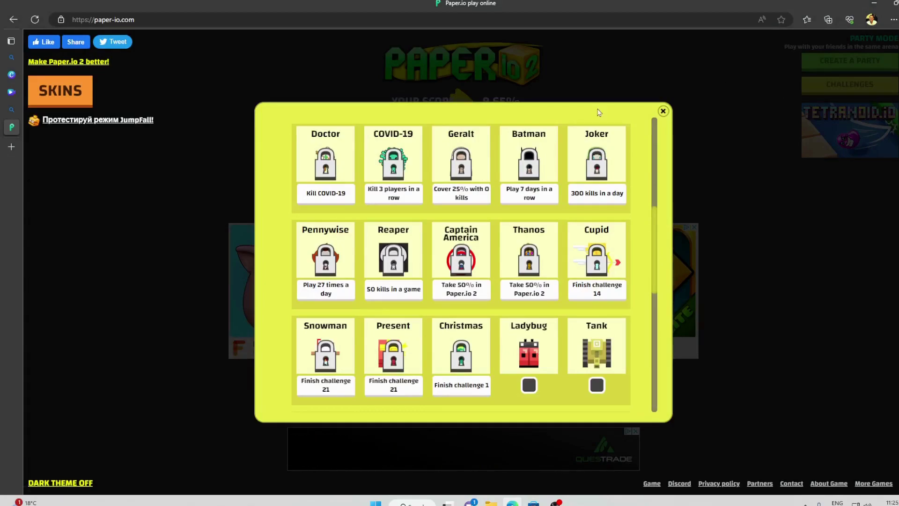
Close the Skins collection, back to the results page showing the 9.65% best
click(663, 112)
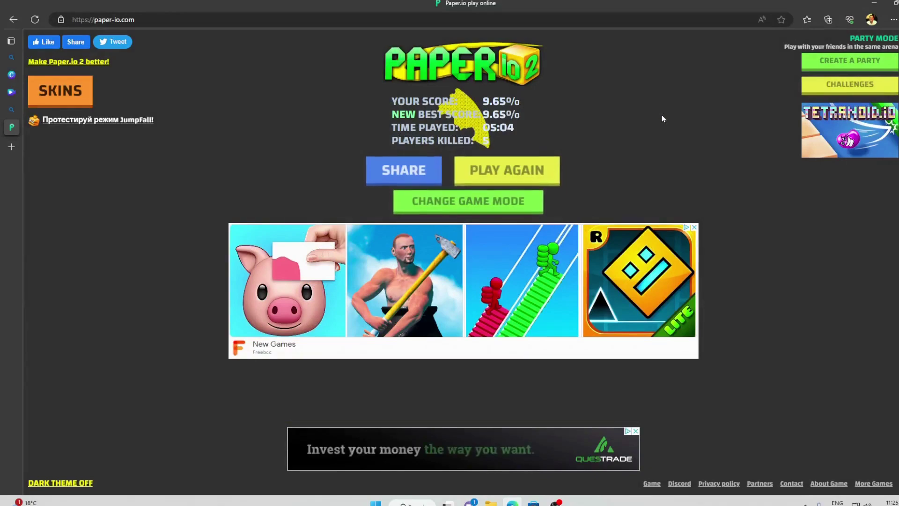